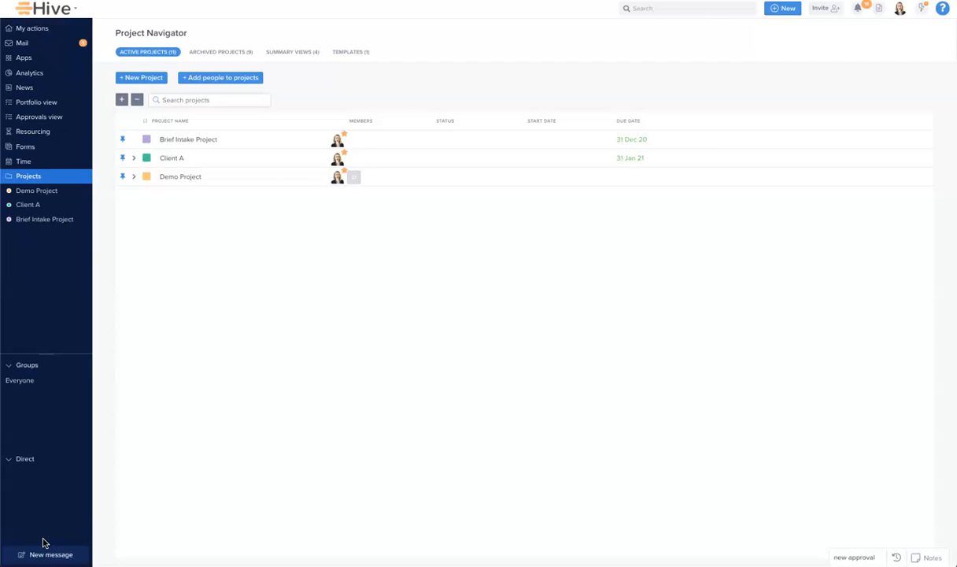
Start a new project named "Hive Account" and make the Media Channels labels available in it
{"action": "left_click", "coordinate": [140, 79]}
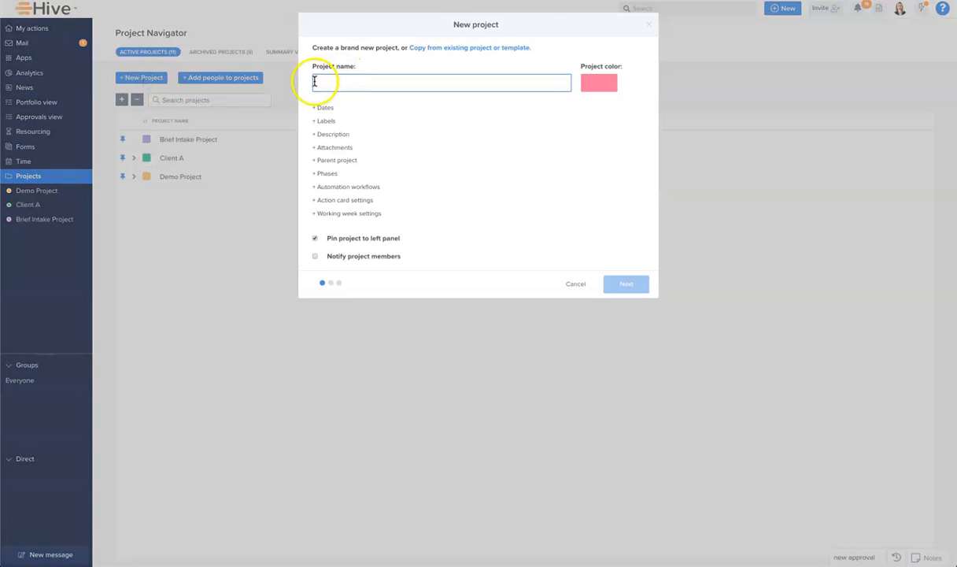
{"action": "type", "text": "Hive Account"}
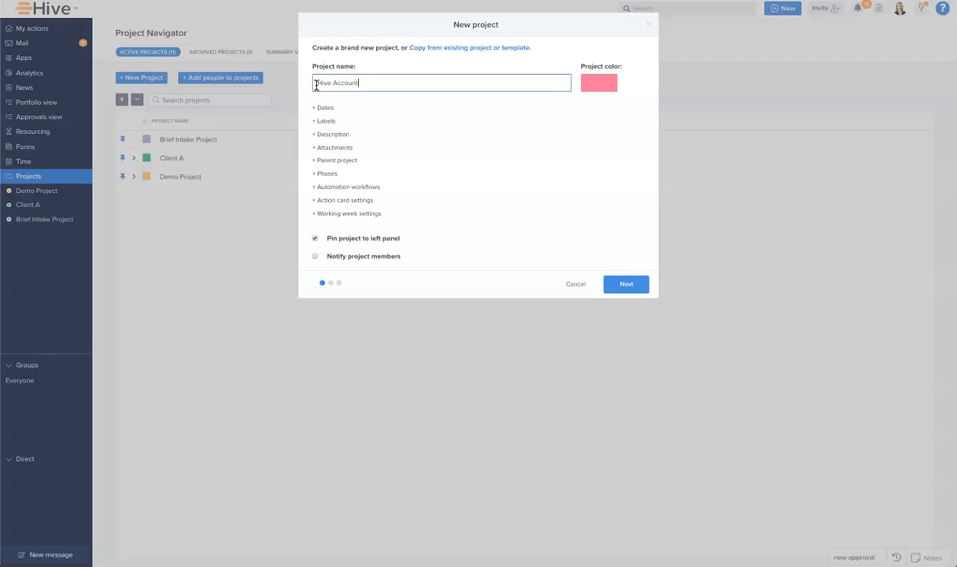
{"action": "left_click", "coordinate": [324, 121]}
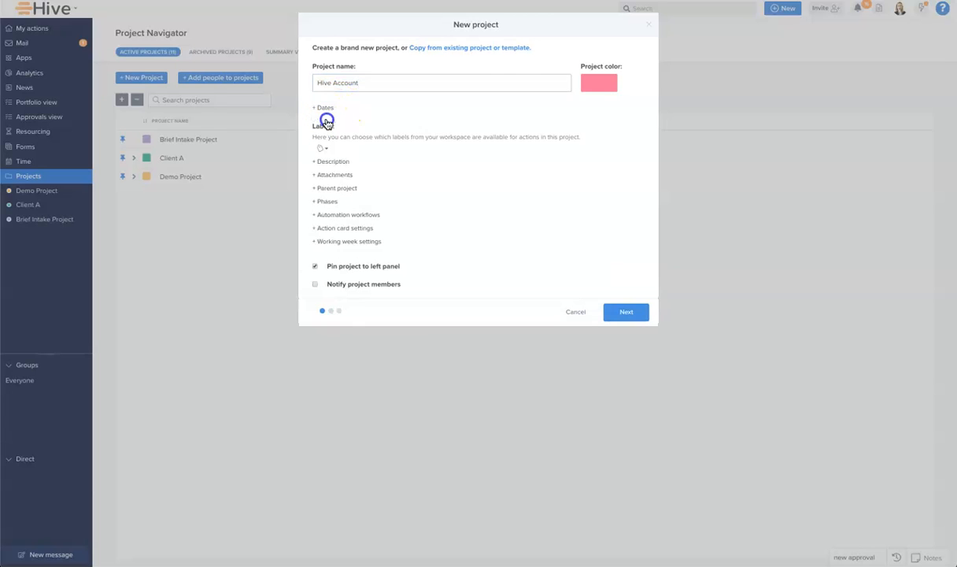
{"action": "left_click", "coordinate": [321, 148]}
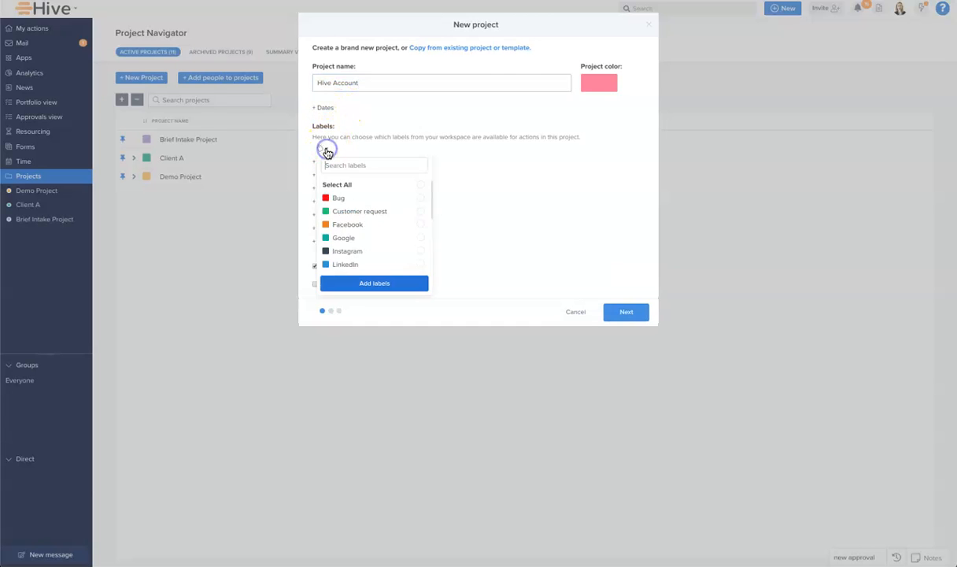
{"action": "scroll", "coordinate": [376, 238], "scroll_direction": "down", "scroll_amount": 2}
{"action": "scroll", "coordinate": [376, 237], "scroll_direction": "down", "scroll_amount": 1}
{"action": "left_click", "coordinate": [421, 206]}
{"action": "left_click", "coordinate": [393, 284]}
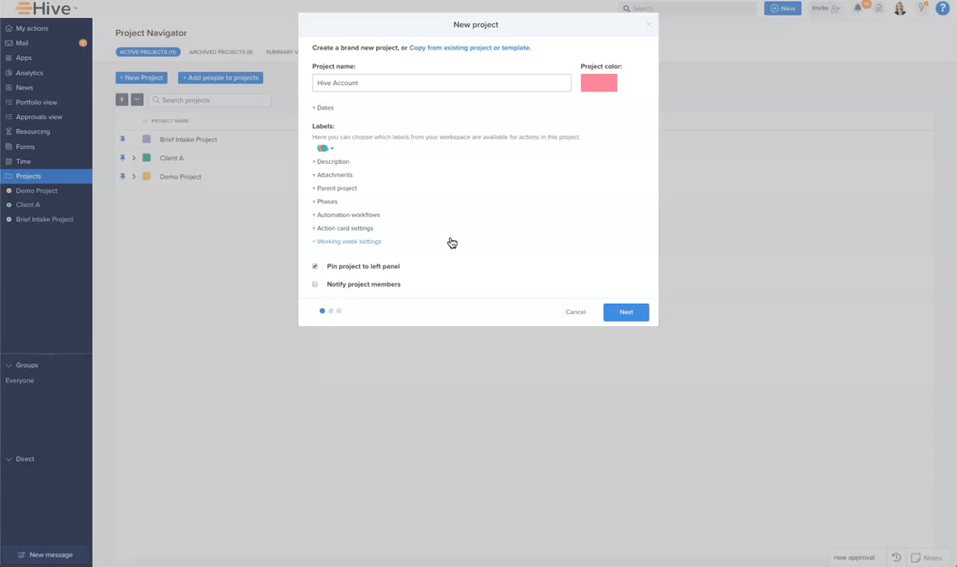
Share the Hive Account project with specific people and create it with the Status View layout
{"action": "left_click", "coordinate": [626, 313]}
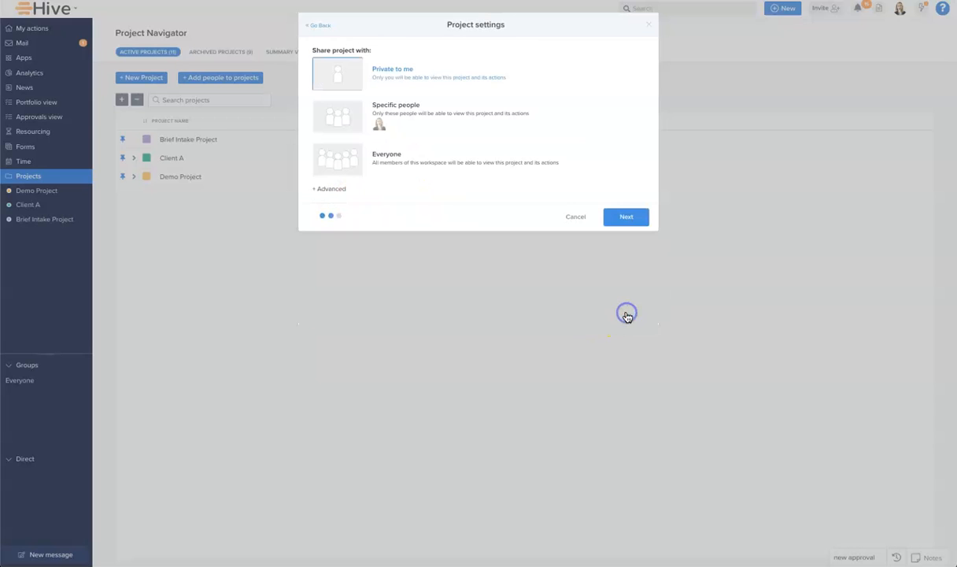
{"action": "left_click", "coordinate": [410, 117]}
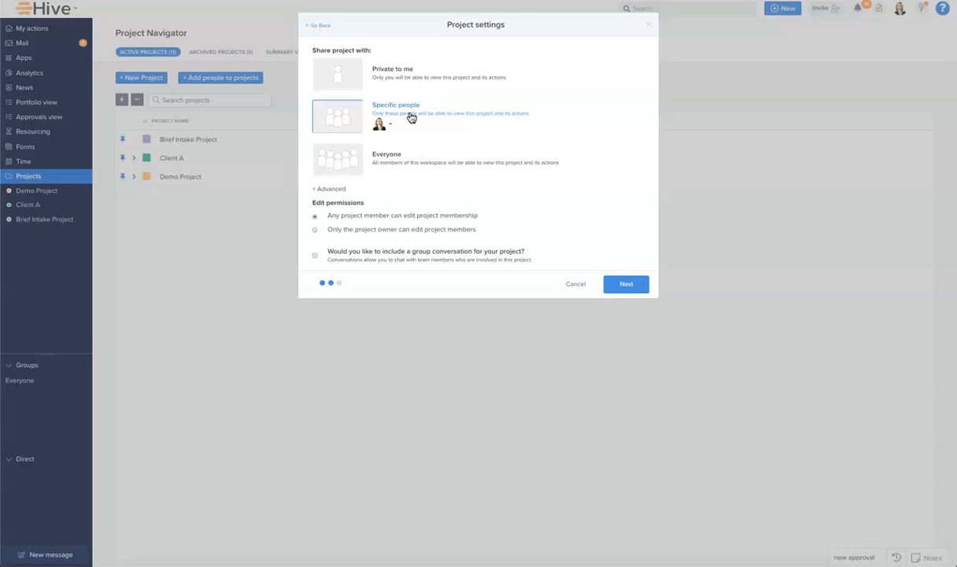
{"action": "left_click", "coordinate": [624, 283]}
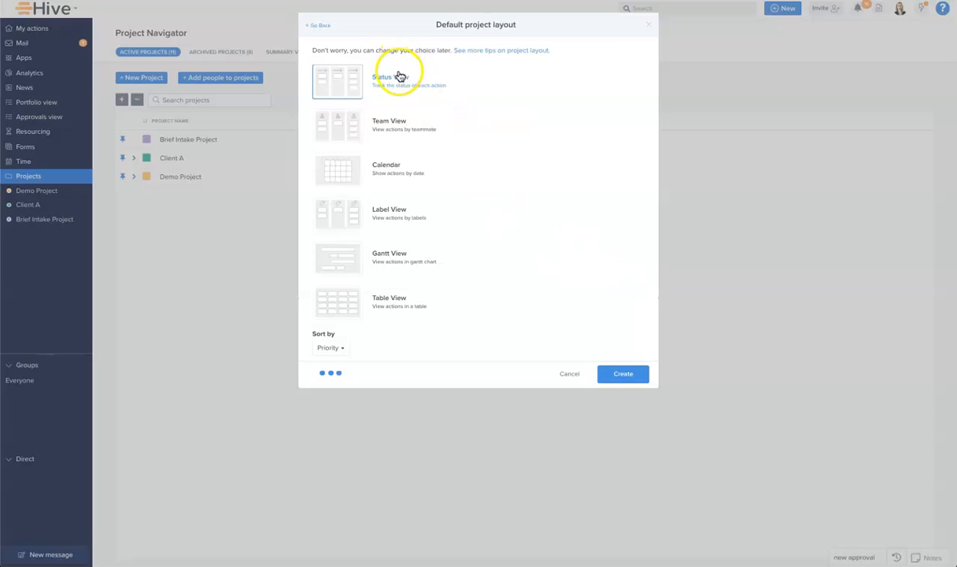
{"action": "left_click", "coordinate": [626, 376]}
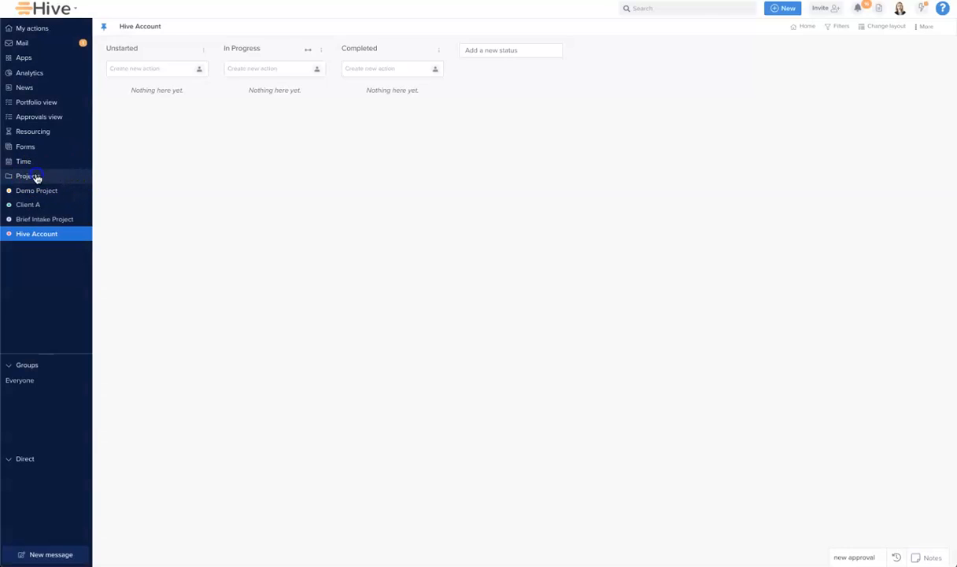
Start another new project named "Hive Mail" and add the Media Channels label group to it
{"action": "left_click", "coordinate": [36, 178]}
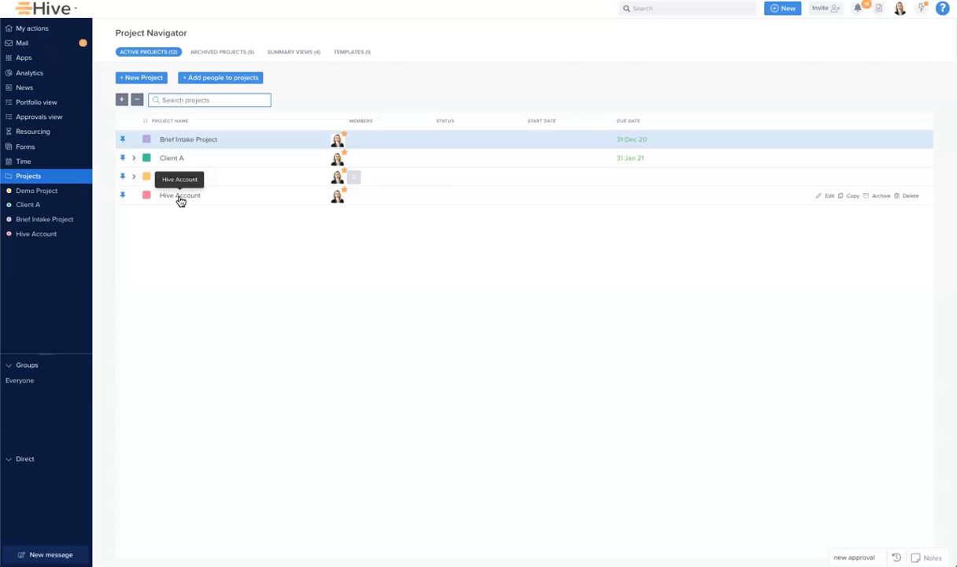
{"action": "left_click", "coordinate": [145, 80]}
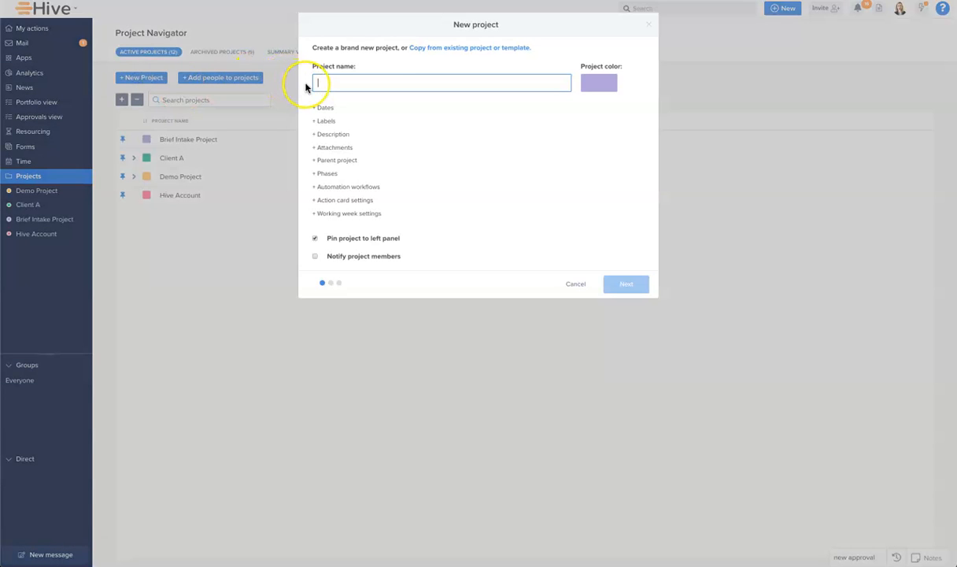
{"action": "type", "text": "Hive Mail"}
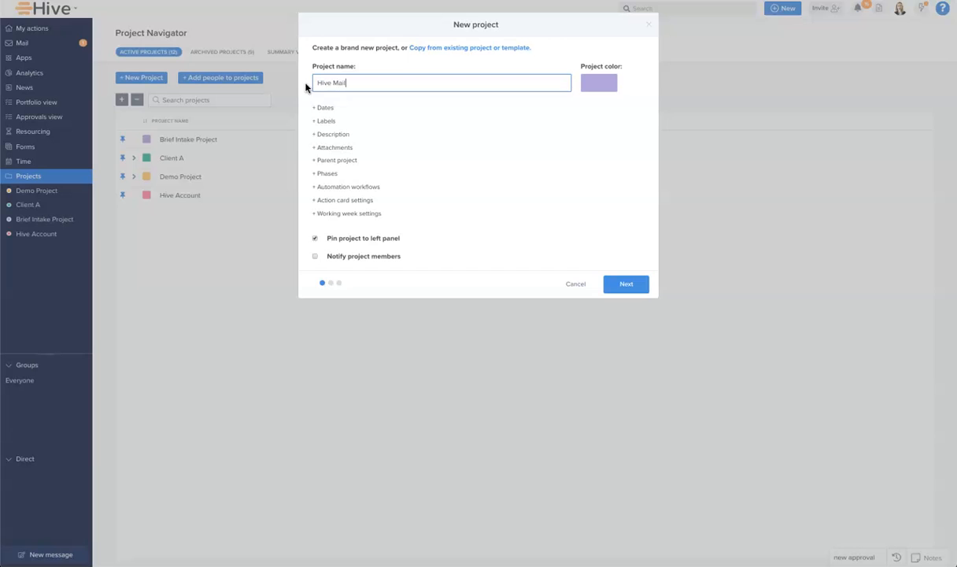
{"action": "left_click", "coordinate": [323, 120]}
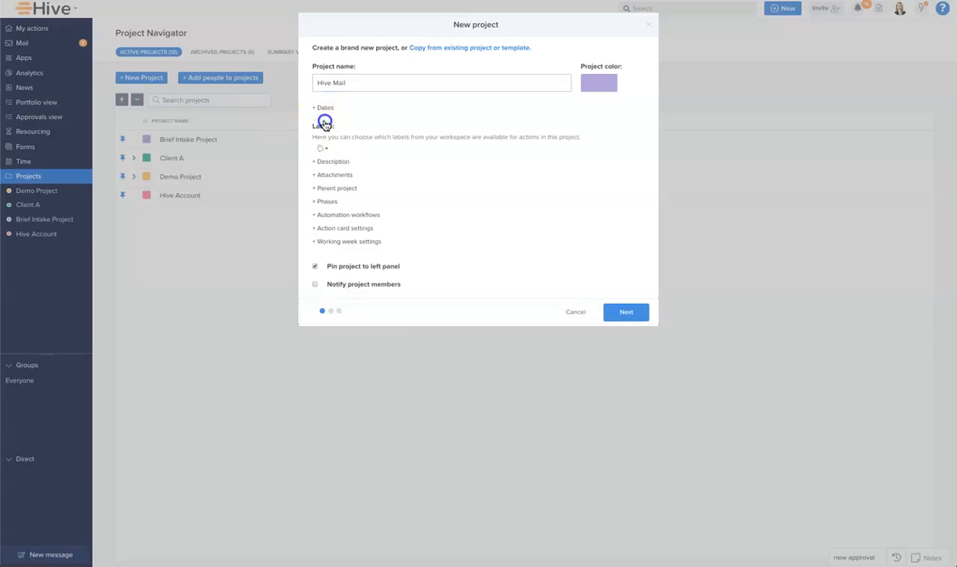
{"action": "left_click", "coordinate": [322, 148]}
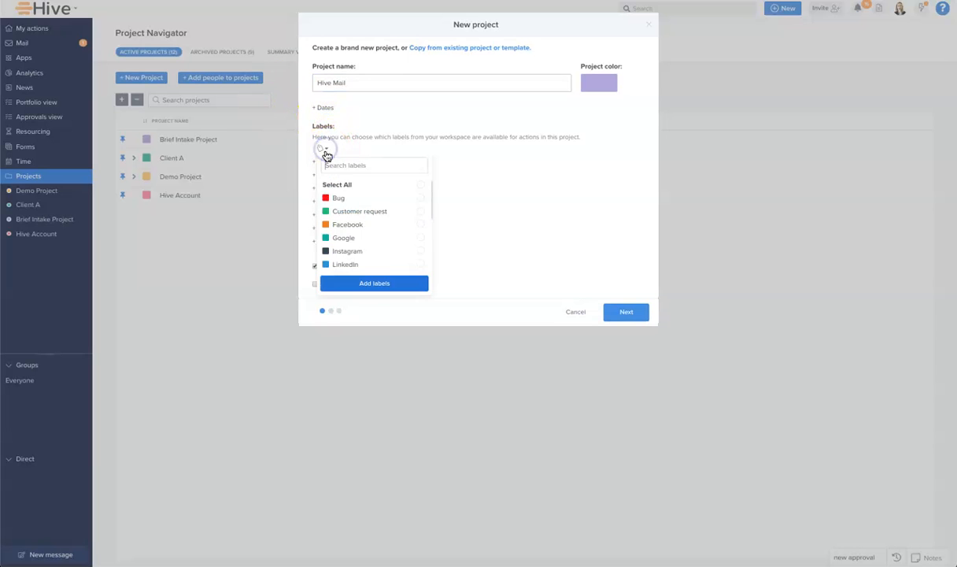
{"action": "scroll", "coordinate": [385, 236], "scroll_direction": "down", "scroll_amount": 2}
{"action": "left_click", "coordinate": [419, 221]}
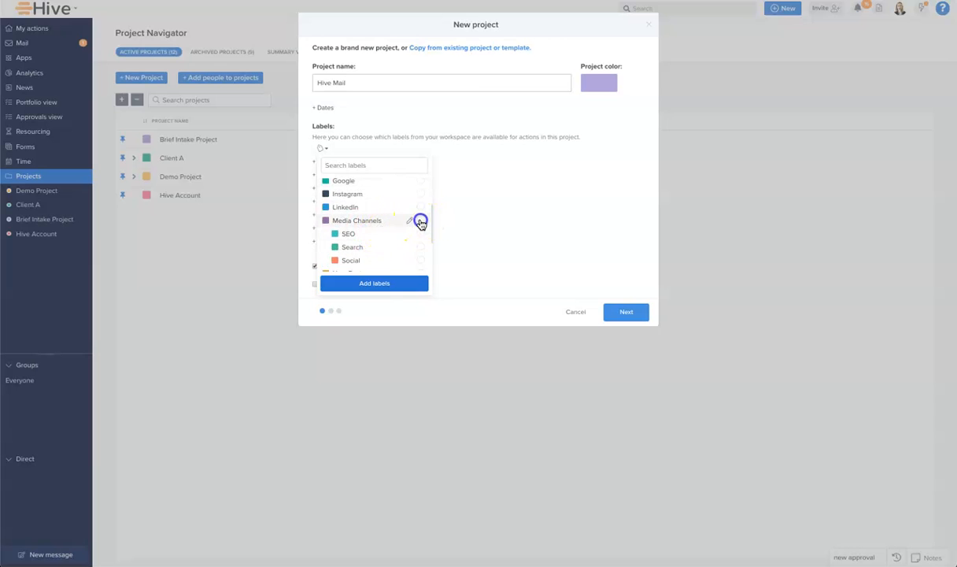
{"action": "left_click", "coordinate": [403, 285]}
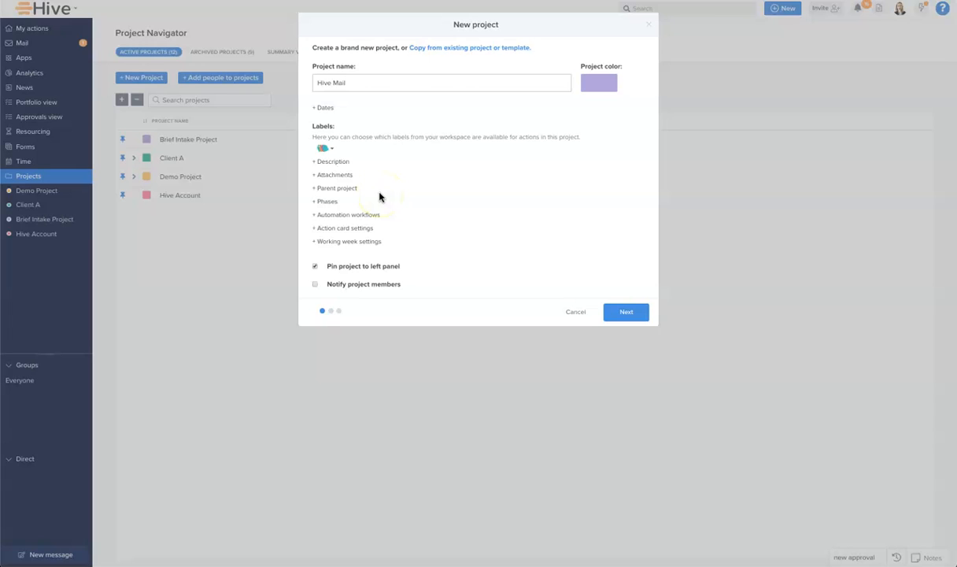
Set Hive Account as the parent project of Hive Mail
{"action": "left_click", "coordinate": [337, 189]}
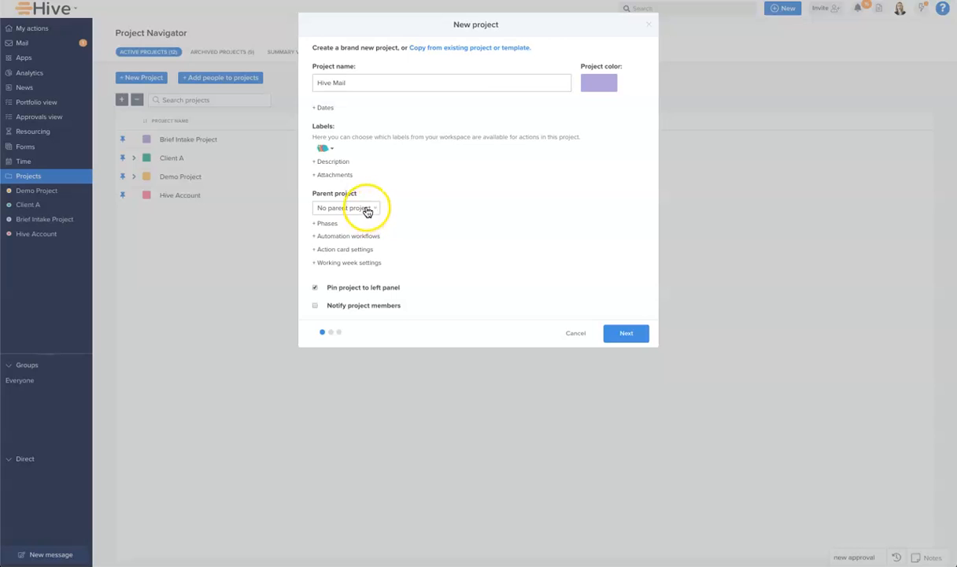
{"action": "left_click", "coordinate": [366, 207]}
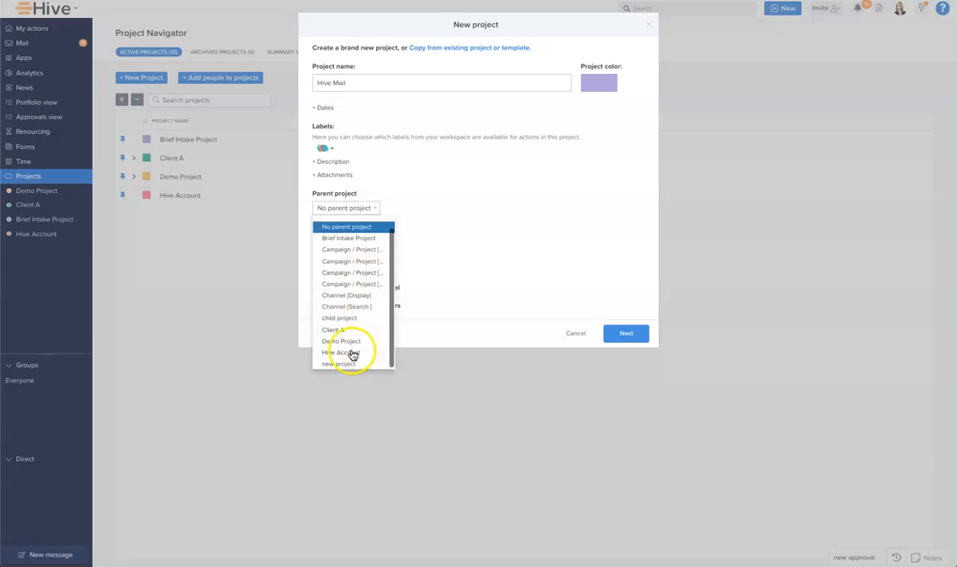
{"action": "left_click", "coordinate": [352, 352]}
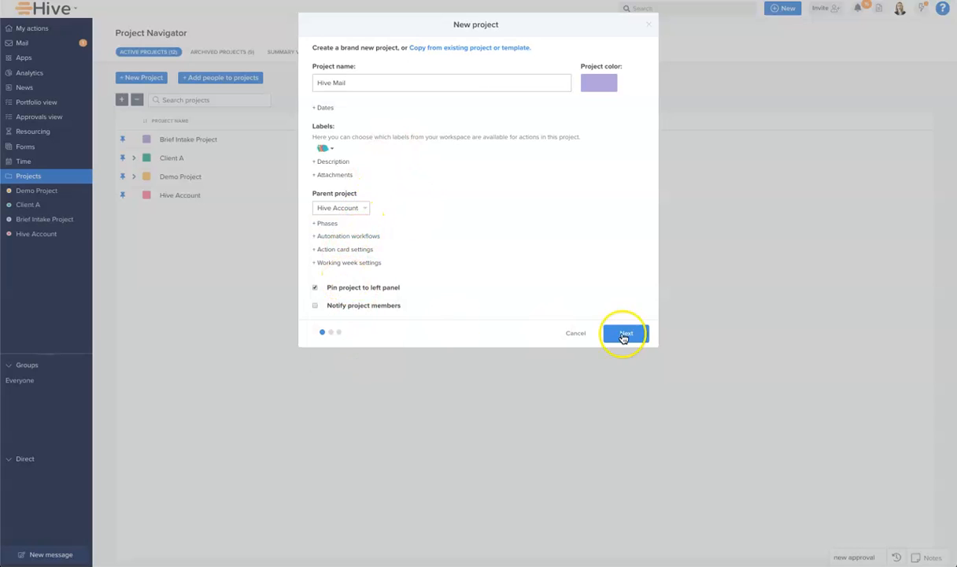
Share the Hive Mail project with specific people and create it with the Status View layout
{"action": "left_click", "coordinate": [624, 333]}
{"action": "left_click", "coordinate": [377, 120]}
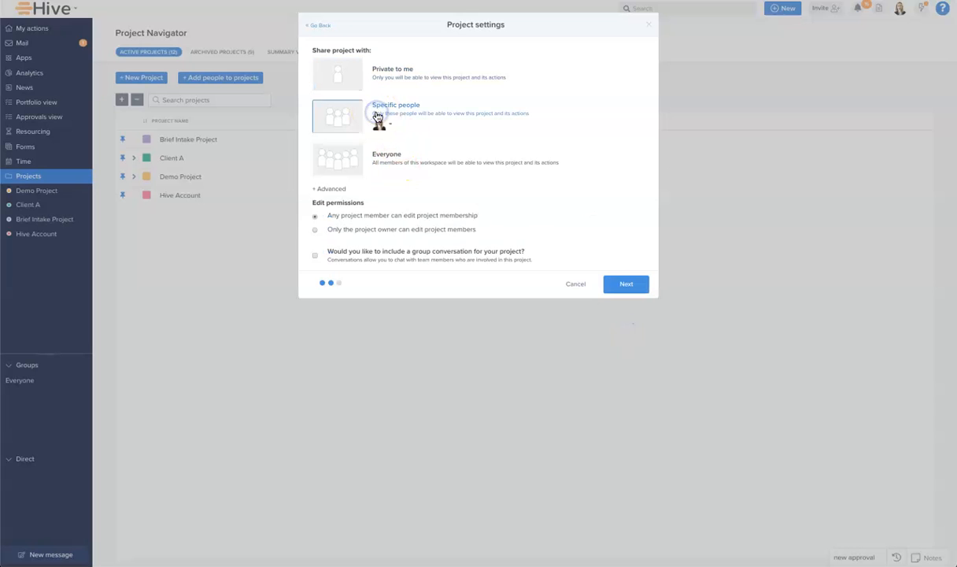
{"action": "left_click", "coordinate": [626, 284]}
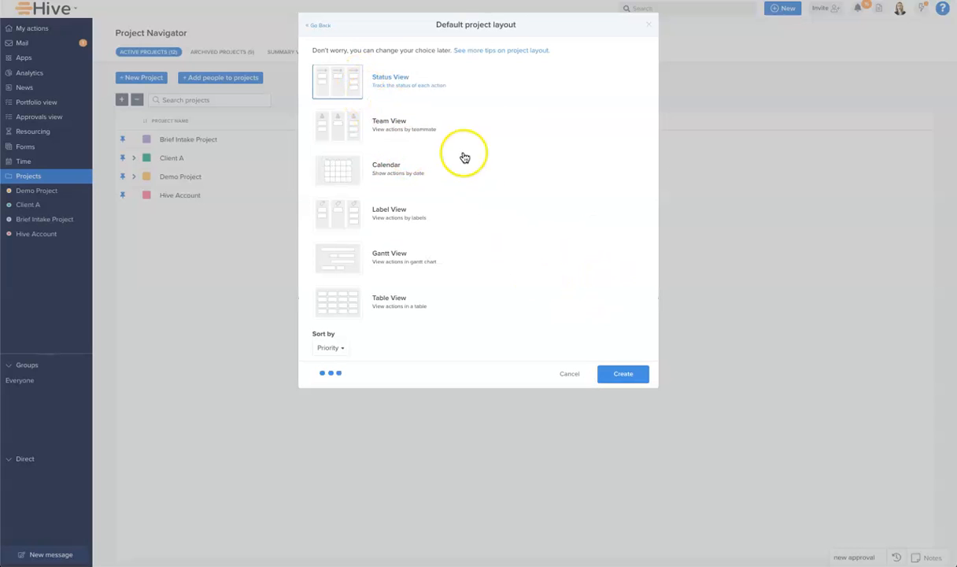
{"action": "left_click", "coordinate": [623, 373]}
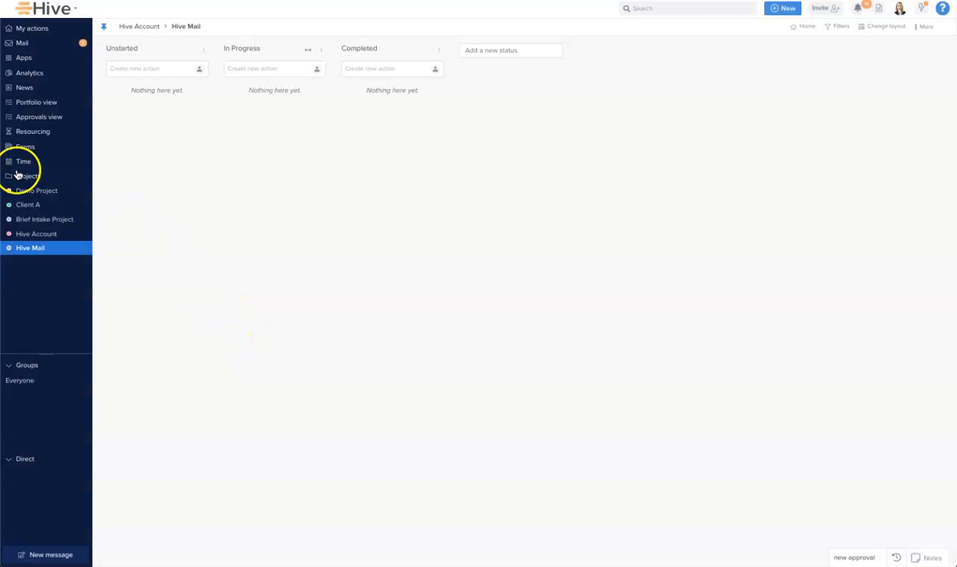
Start a copy of the Hive Mail project nested under Hive Account and name it "Hive Notes"
{"action": "left_click", "coordinate": [22, 176]}
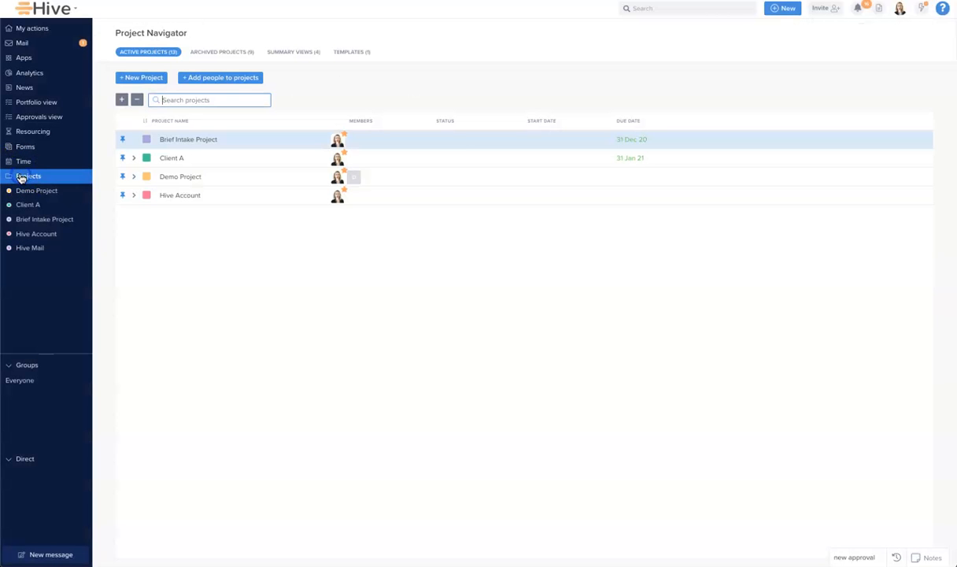
{"action": "left_click", "coordinate": [133, 195]}
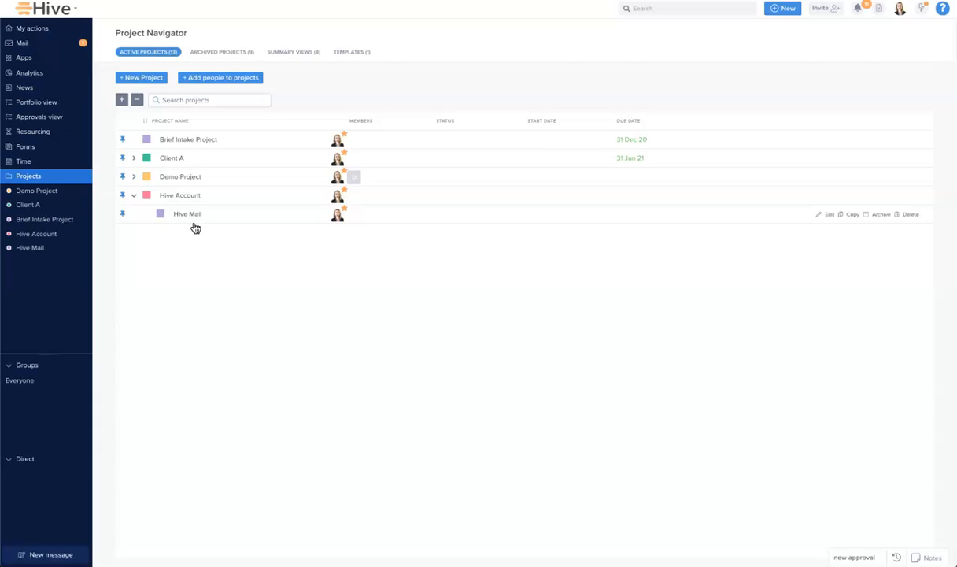
{"action": "left_click", "coordinate": [843, 216]}
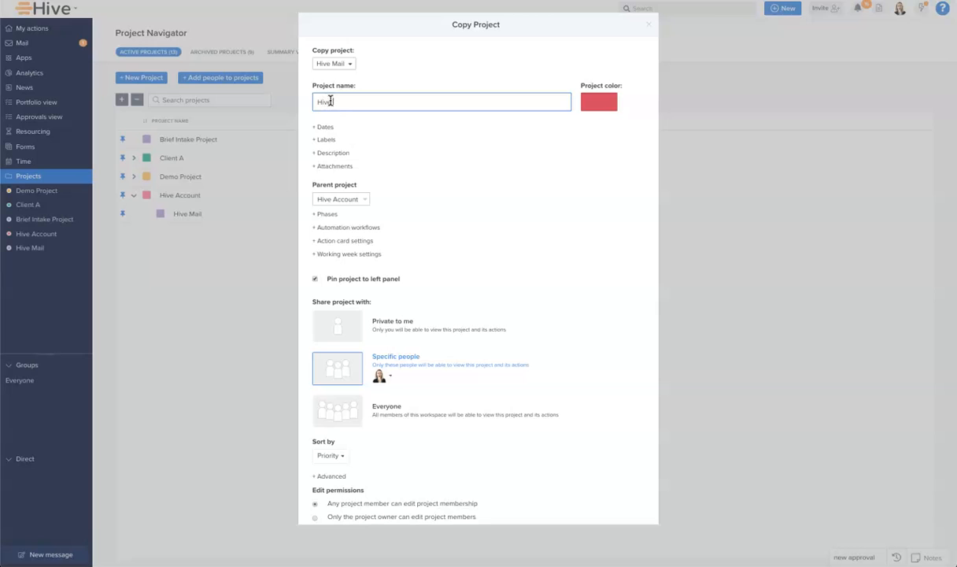
Add the Facebook, Google, Instagram and LinkedIn labels to the Hive Notes project copy
{"action": "left_click", "coordinate": [324, 140]}
{"action": "left_click", "coordinate": [329, 161]}
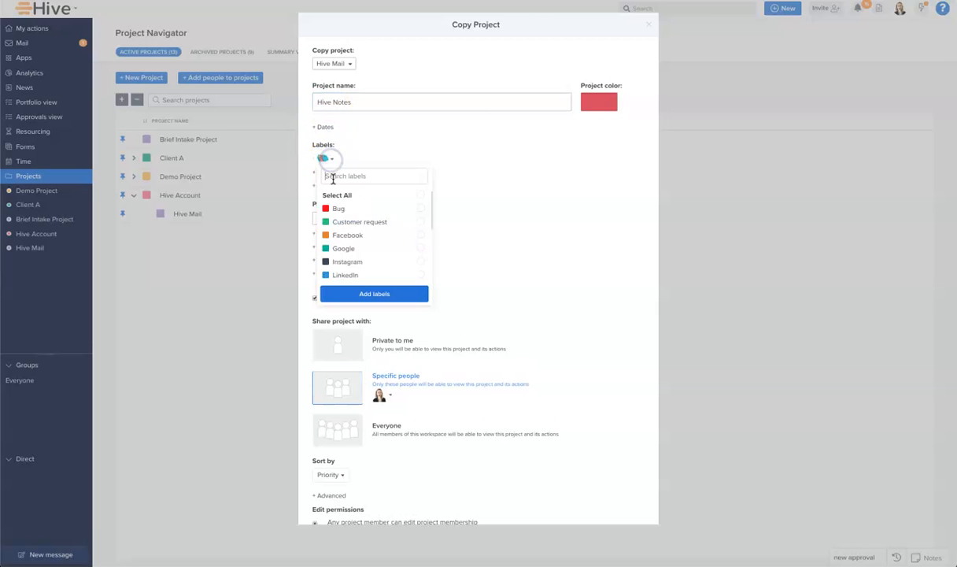
{"action": "scroll", "coordinate": [376, 267], "scroll_direction": "down", "scroll_amount": 3}
{"action": "scroll", "coordinate": [375, 249], "scroll_direction": "down", "scroll_amount": 2}
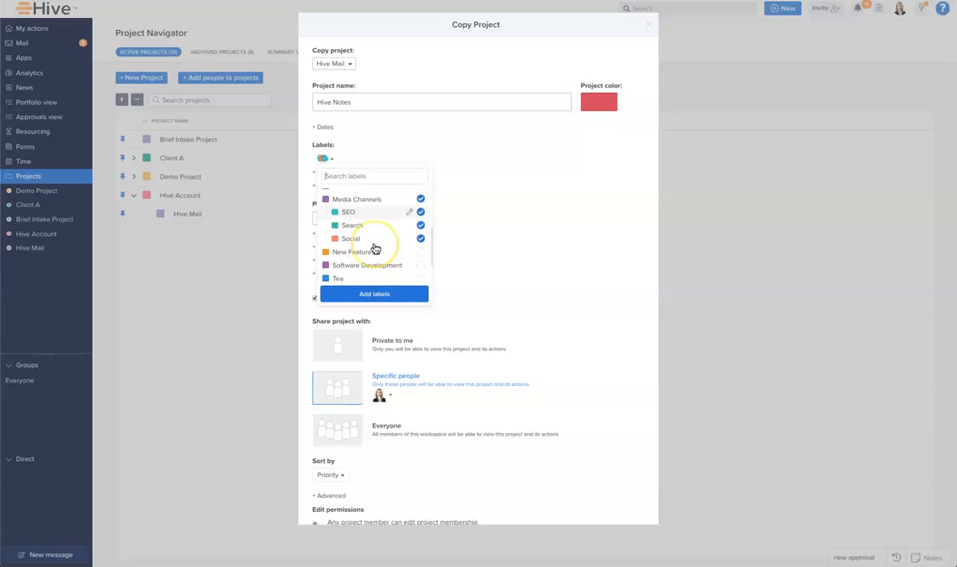
{"action": "scroll", "coordinate": [375, 248], "scroll_direction": "up", "scroll_amount": 3}
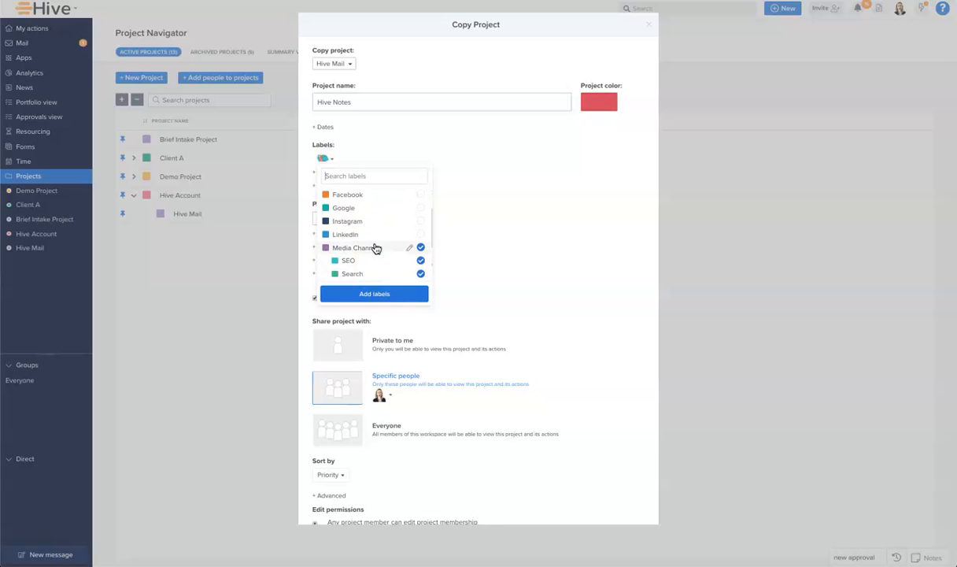
{"action": "scroll", "coordinate": [376, 248], "scroll_direction": "up", "scroll_amount": 1}
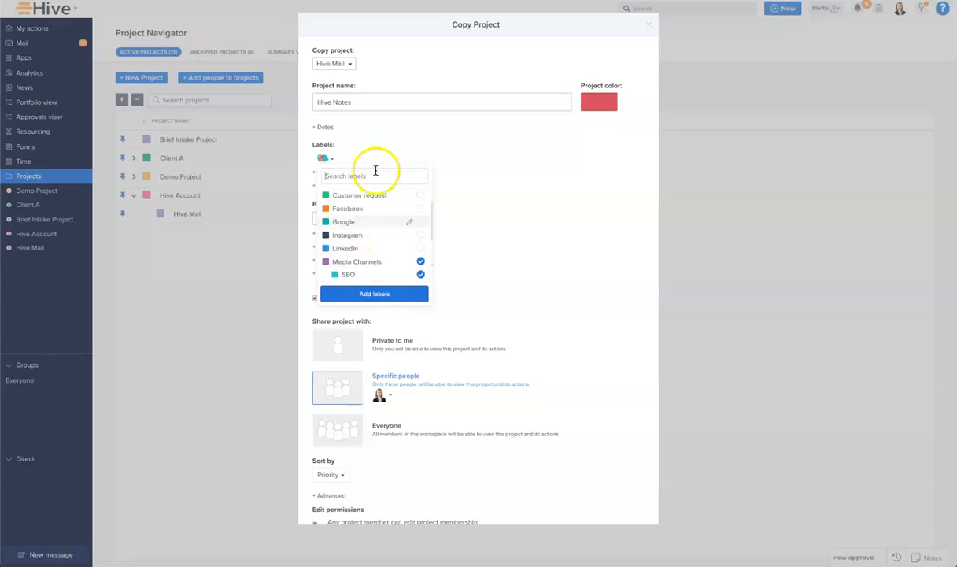
{"action": "left_click", "coordinate": [422, 209]}
{"action": "left_click", "coordinate": [421, 222]}
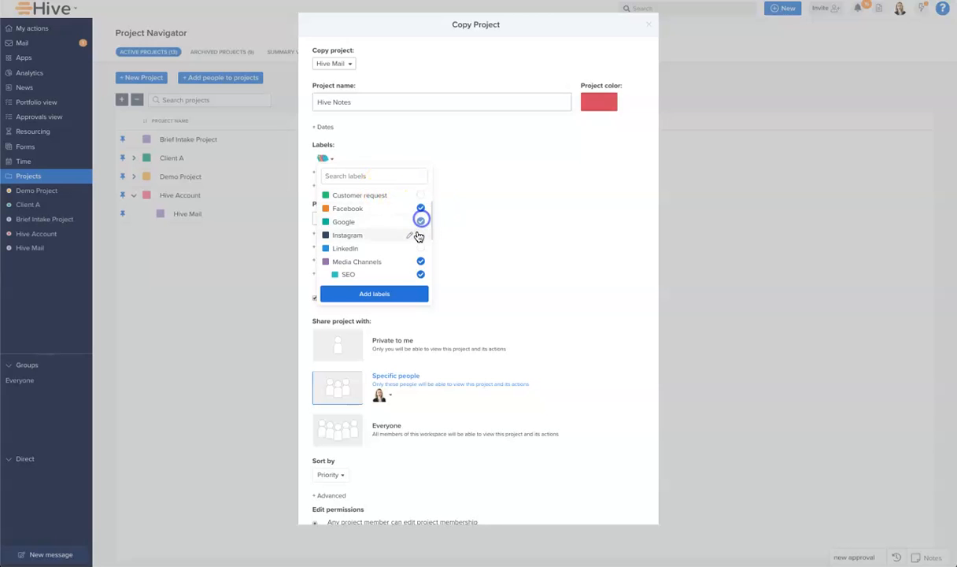
{"action": "left_click", "coordinate": [419, 236]}
{"action": "left_click", "coordinate": [420, 248]}
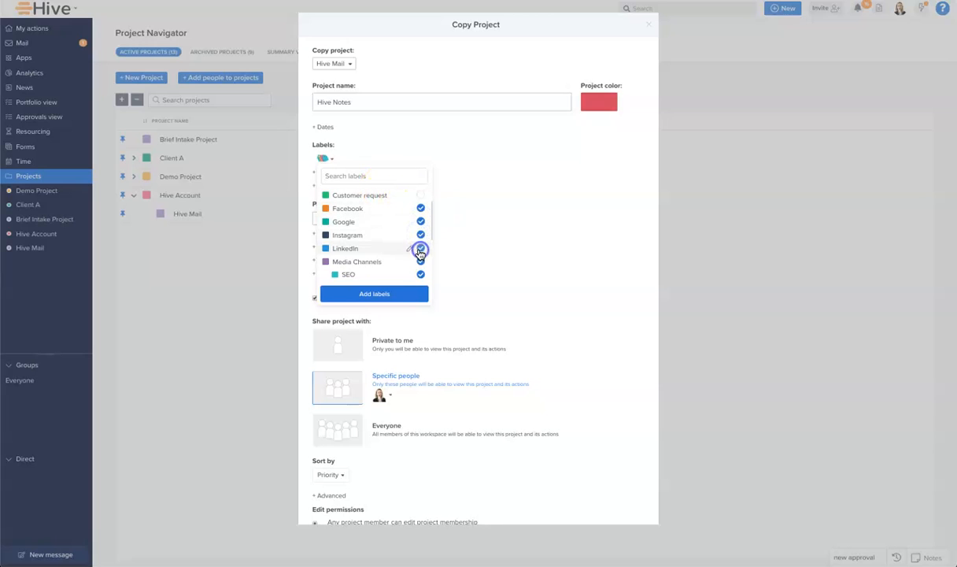
{"action": "left_click", "coordinate": [380, 294]}
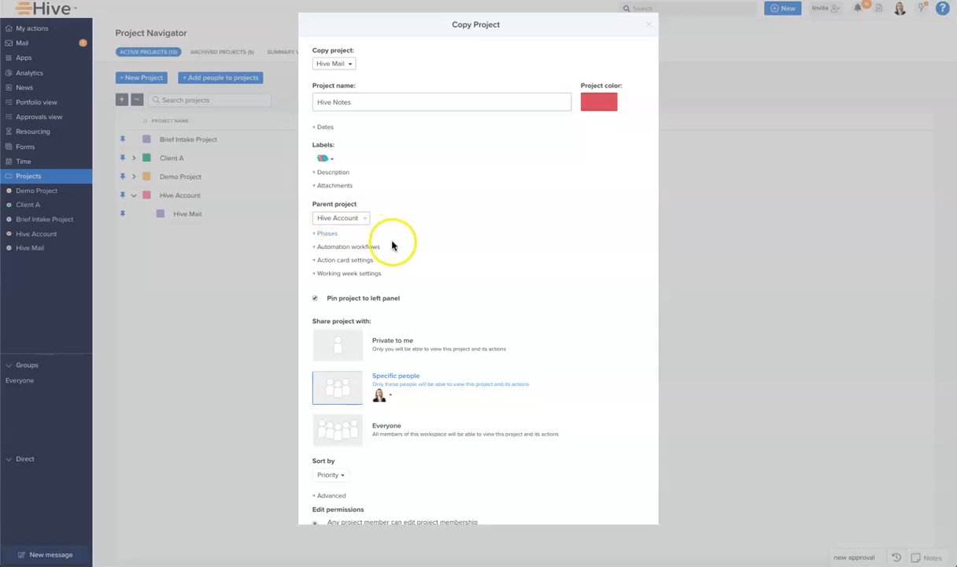
Create the Hive Notes project from the completed copy settings
{"action": "scroll", "coordinate": [396, 236], "scroll_direction": "down", "scroll_amount": 2}
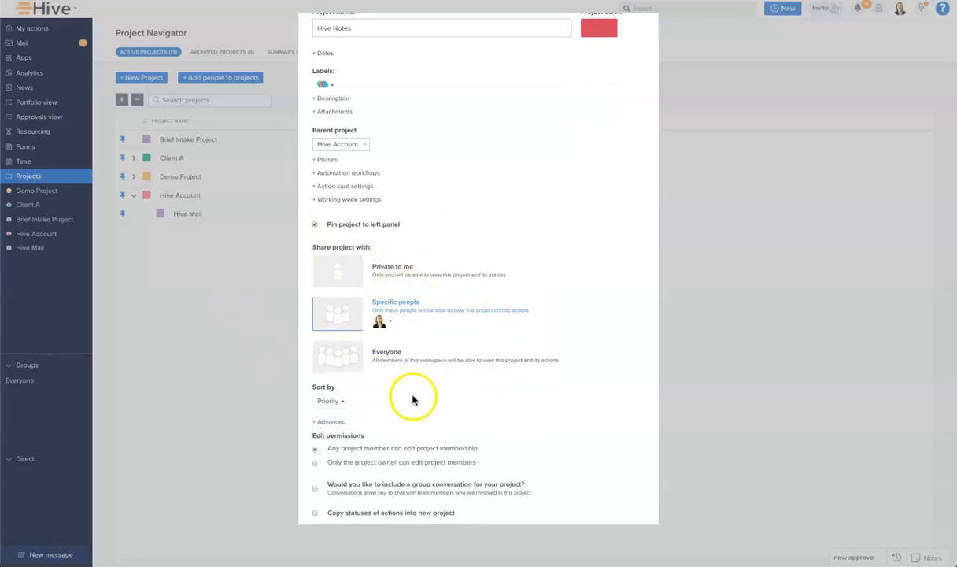
{"action": "scroll", "coordinate": [441, 396], "scroll_direction": "down", "scroll_amount": 2}
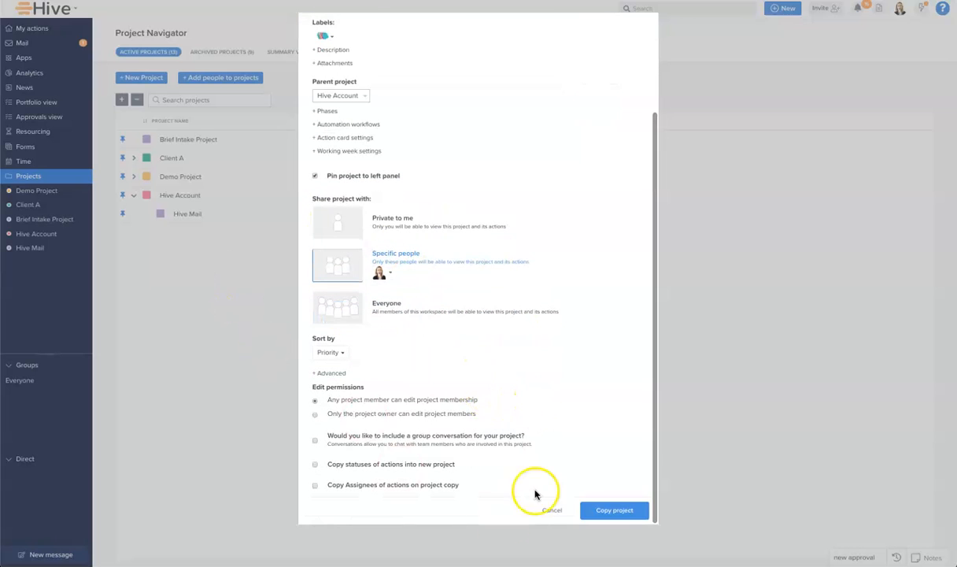
{"action": "left_click", "coordinate": [616, 513]}
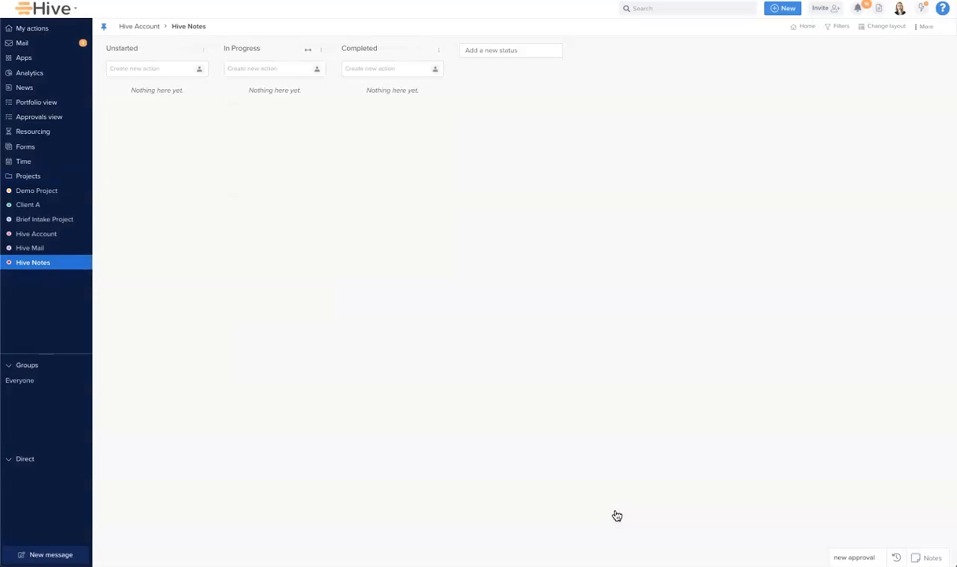
Apply the Social Campaign Tracking project template and name the new project "Hive Notes Social Tracking"
{"action": "left_click", "coordinate": [19, 177]}
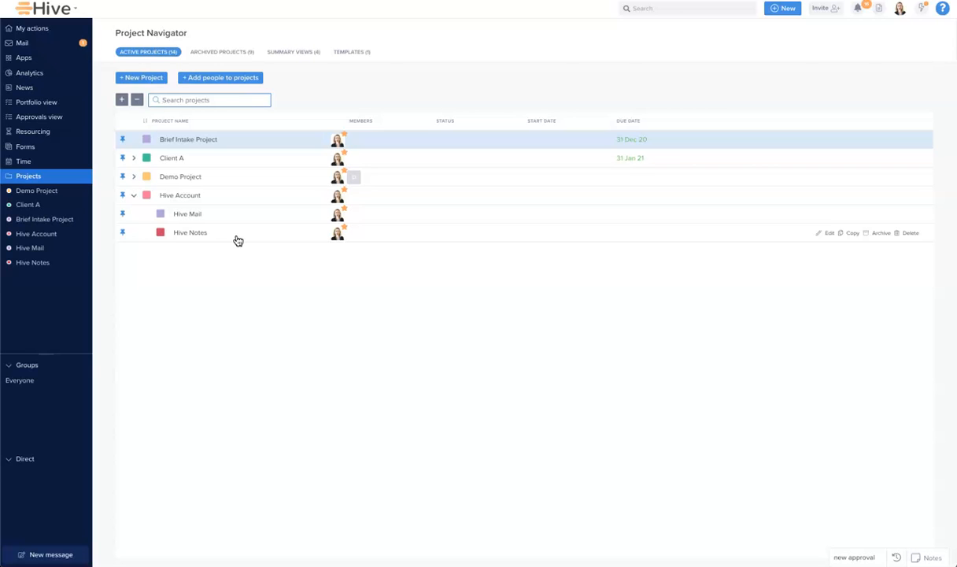
{"action": "left_click", "coordinate": [353, 53]}
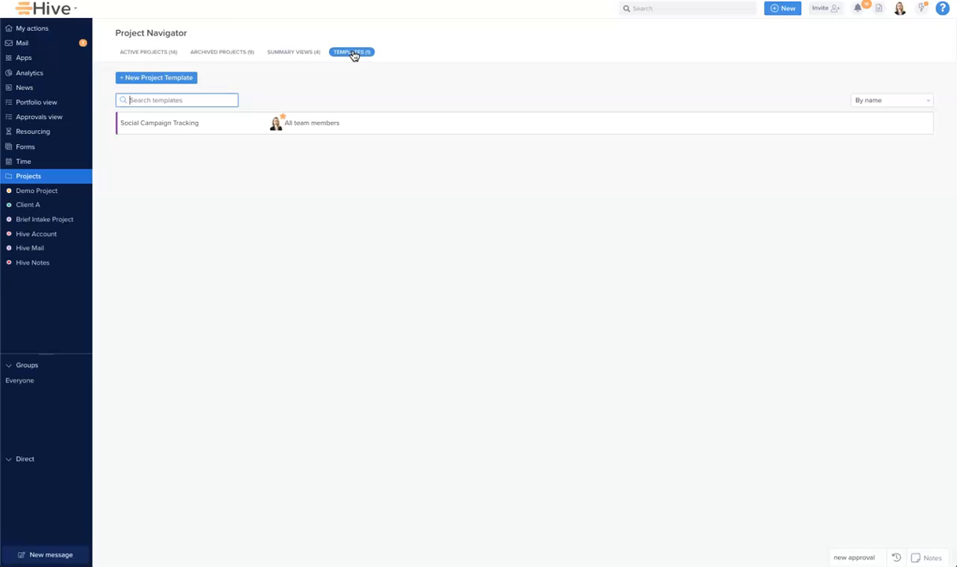
{"action": "mouse_move", "coordinate": [185, 122]}
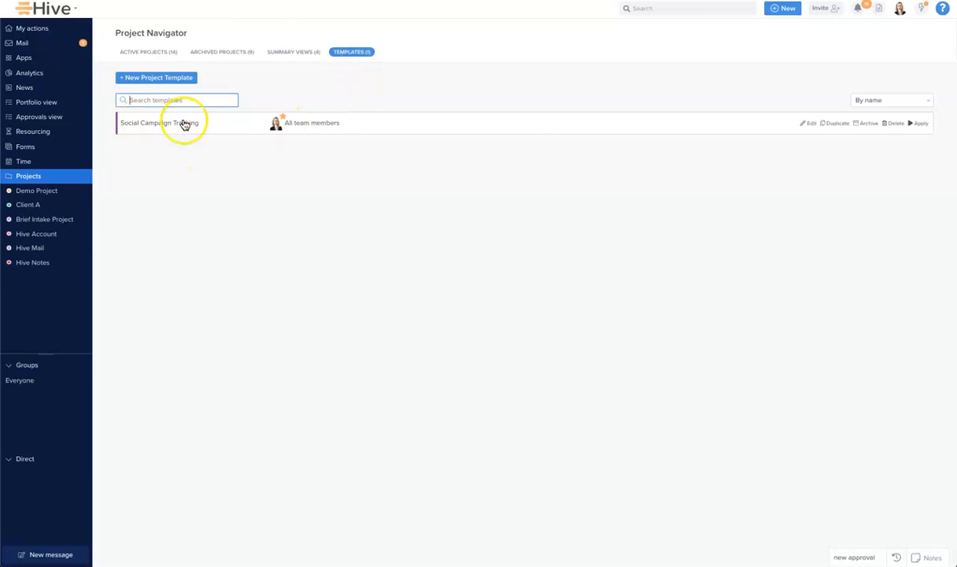
{"action": "left_click", "coordinate": [919, 124]}
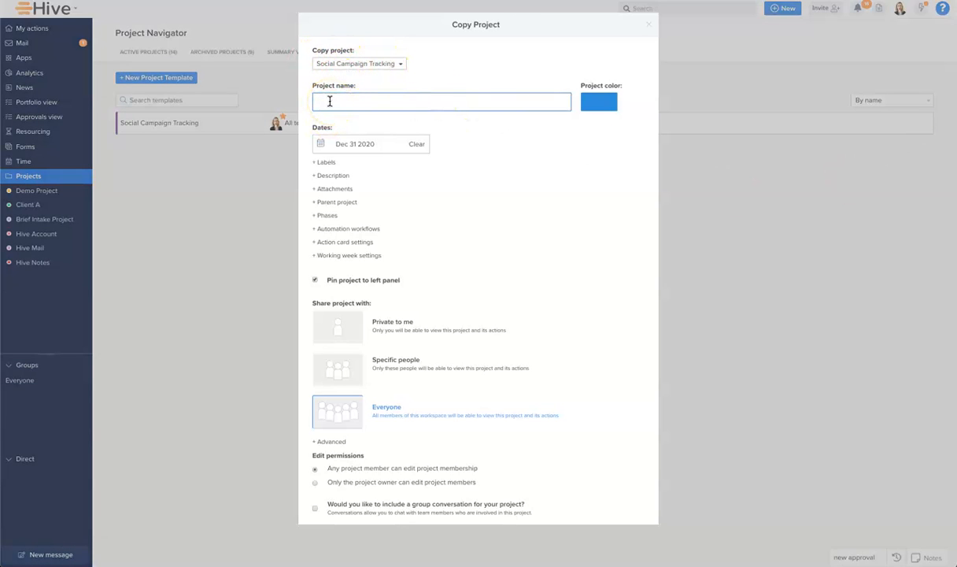
{"action": "type", "text": "Hive Notes Social Tracking"}
Keep Dec 31 2020 as the project's due date and add the already selected labels, including LinkedIn and Social
{"action": "left_click", "coordinate": [354, 145]}
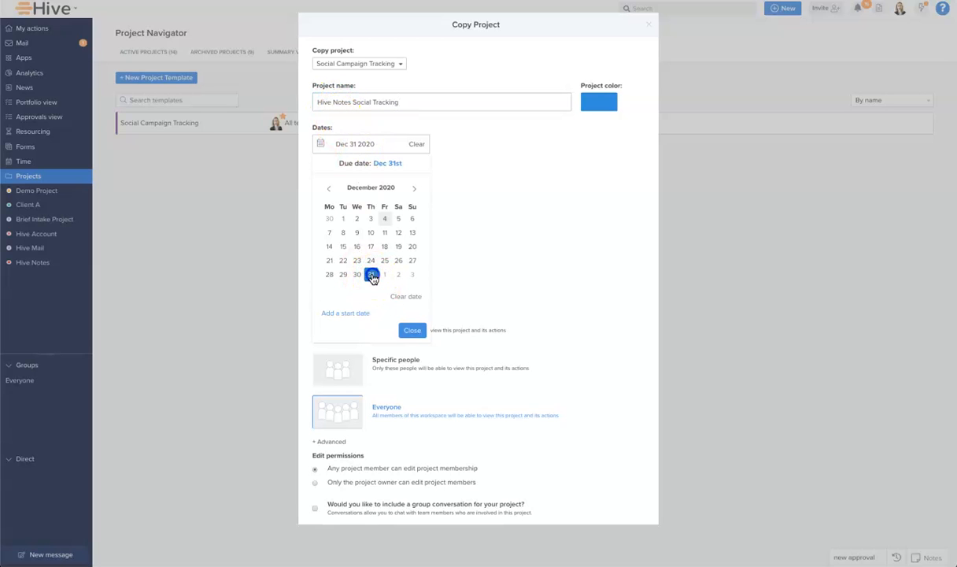
{"action": "left_click", "coordinate": [412, 330]}
{"action": "left_click", "coordinate": [325, 162]}
{"action": "left_click", "coordinate": [322, 188]}
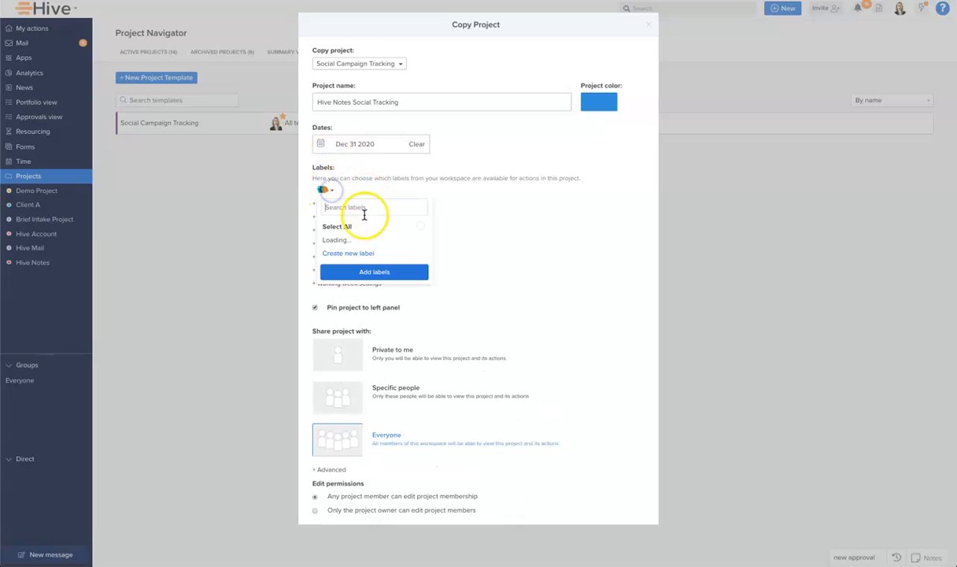
{"action": "scroll", "coordinate": [410, 275], "scroll_direction": "down", "scroll_amount": 5}
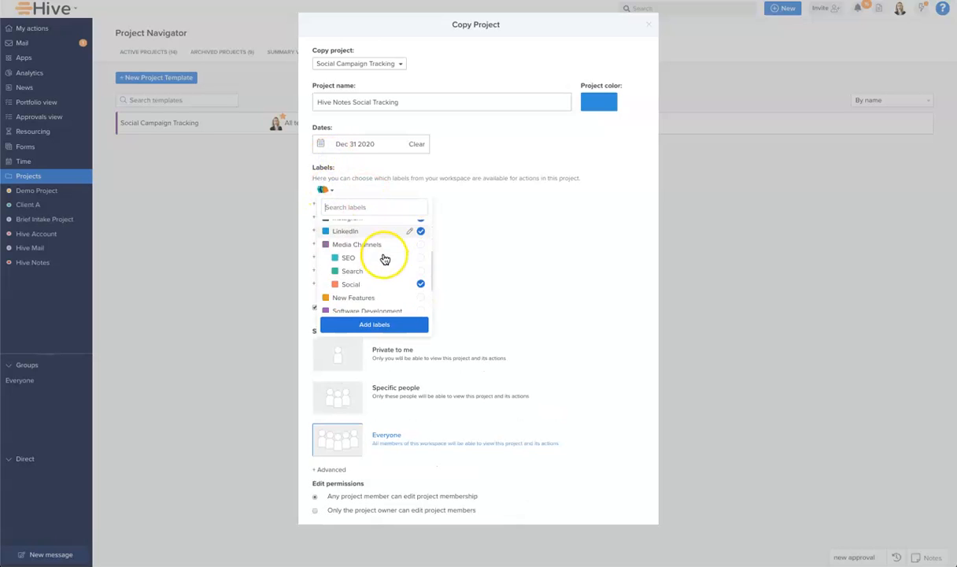
{"action": "left_click", "coordinate": [383, 326]}
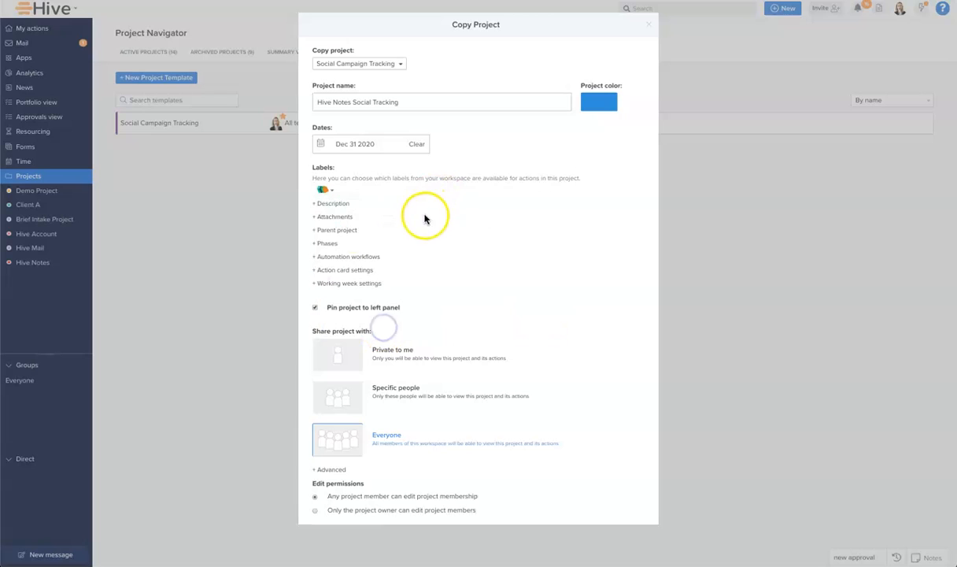
Set Hive Notes as the parent project of Hive Notes Social Tracking
{"action": "left_click", "coordinate": [344, 231]}
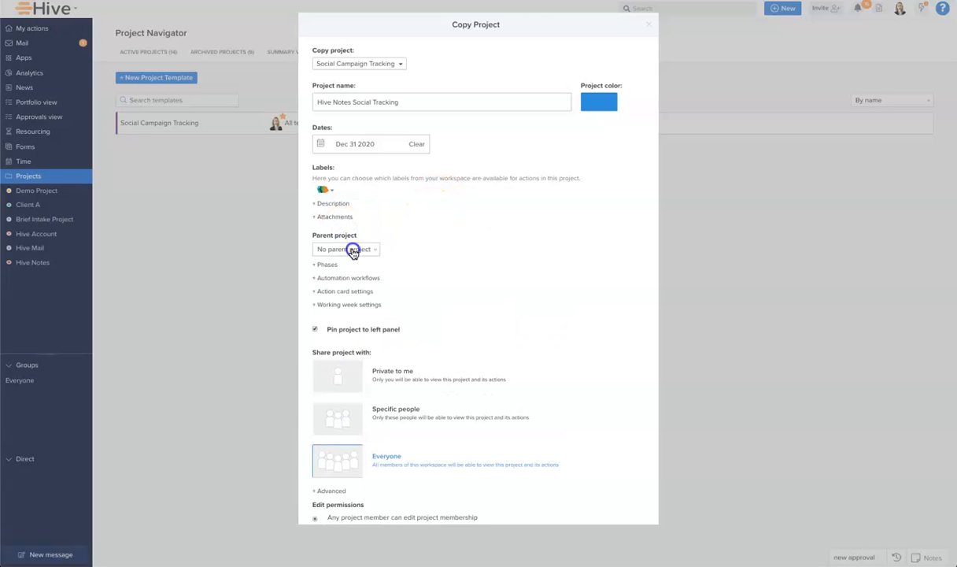
{"action": "left_click", "coordinate": [352, 252]}
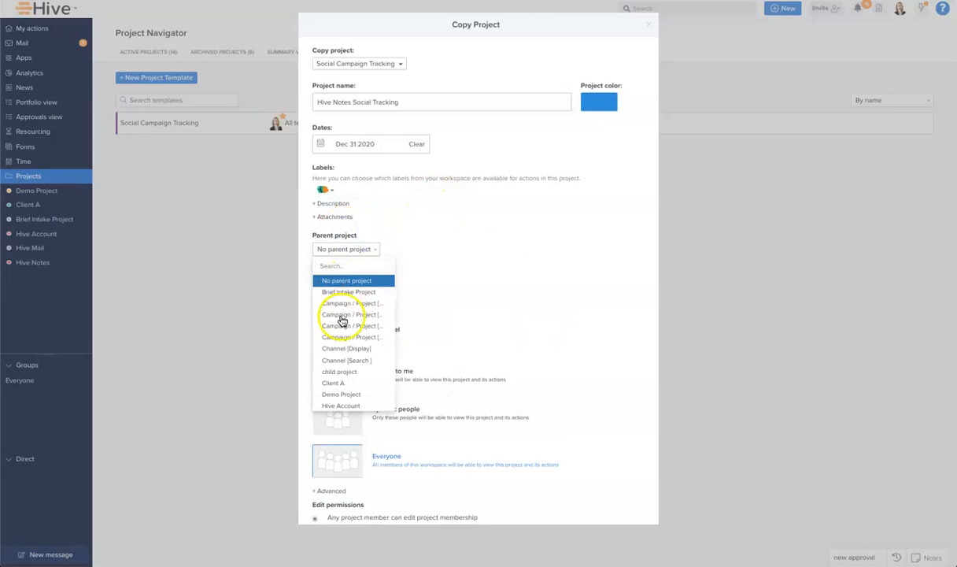
{"action": "scroll", "coordinate": [362, 362], "scroll_direction": "down", "scroll_amount": 2}
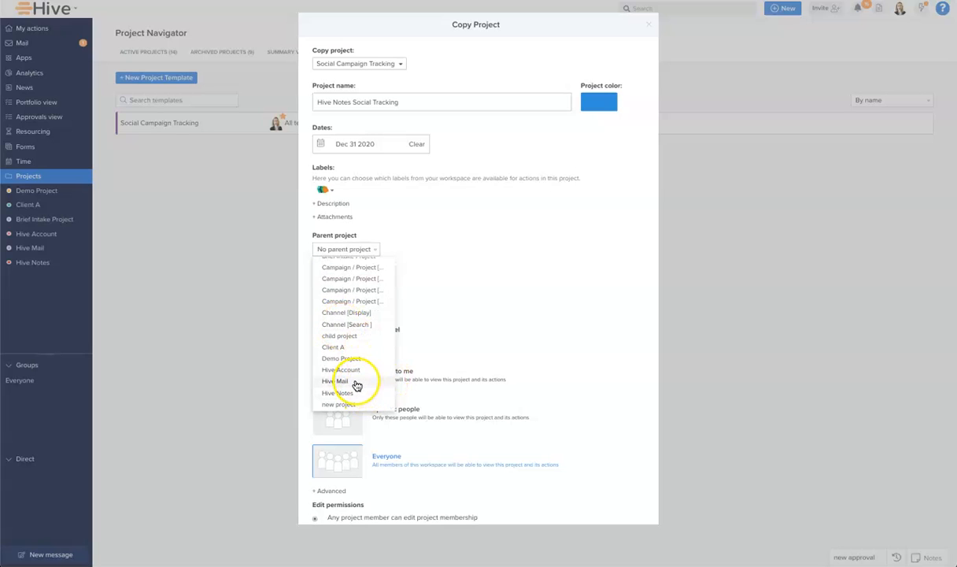
{"action": "left_click", "coordinate": [358, 393]}
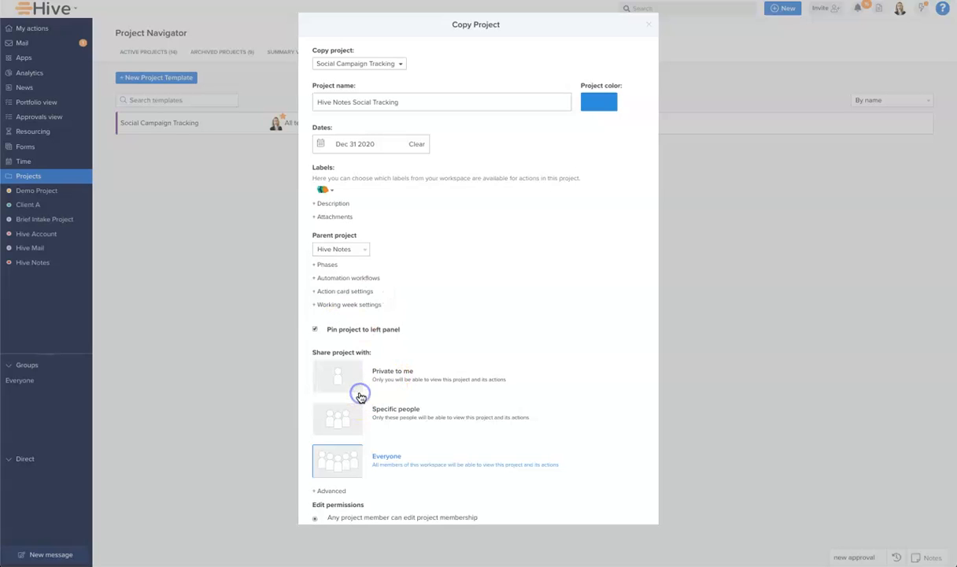
Share Hive Notes Social Tracking with specific people and create the project from the template
{"action": "scroll", "coordinate": [466, 312], "scroll_direction": "down", "scroll_amount": 1}
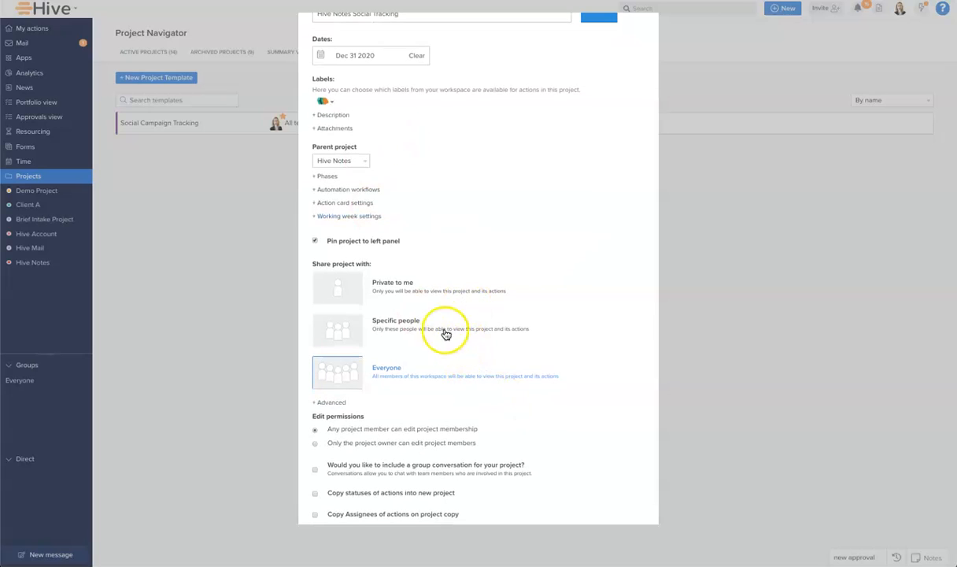
{"action": "left_click", "coordinate": [352, 336]}
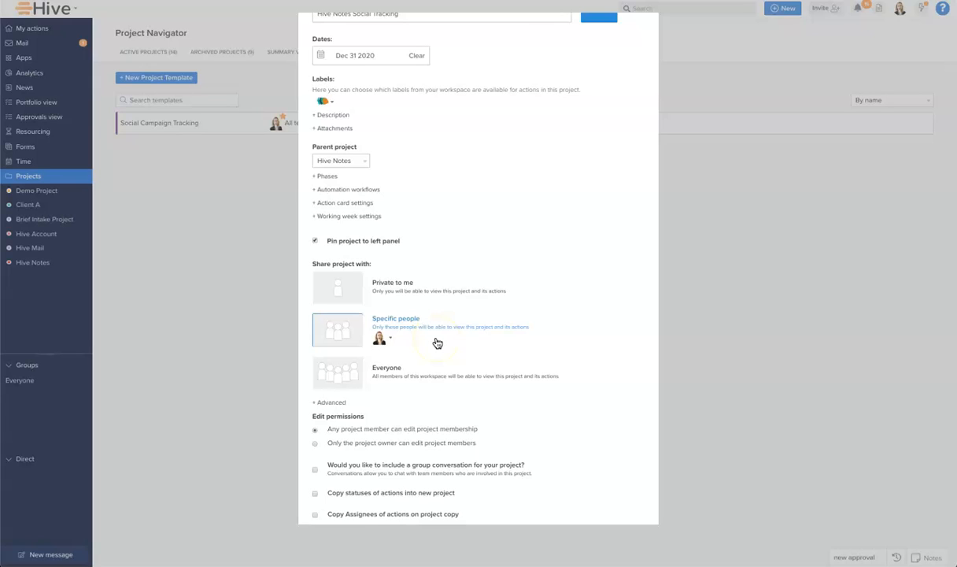
{"action": "scroll", "coordinate": [512, 382], "scroll_direction": "down", "scroll_amount": 1}
{"action": "left_click", "coordinate": [606, 511]}
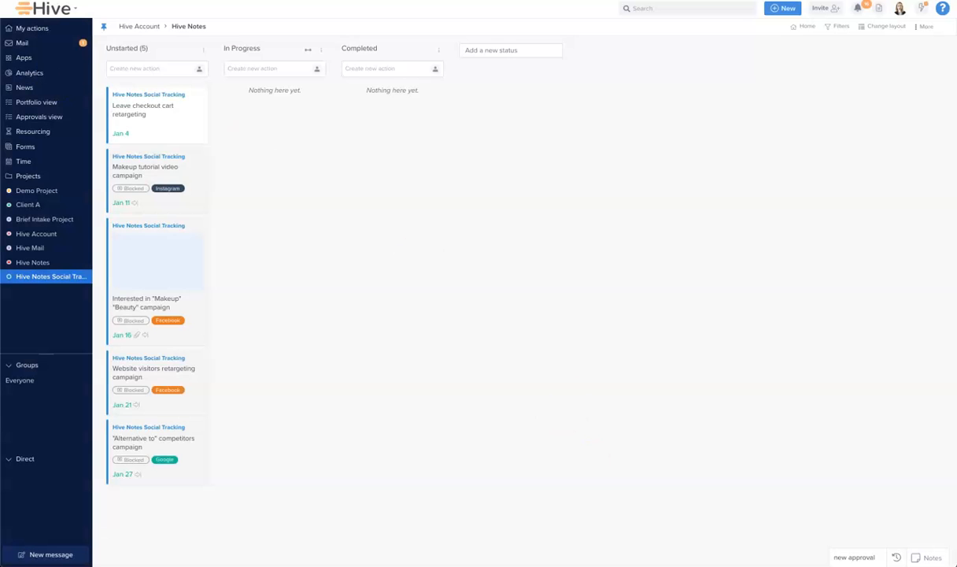
Expand Hive Notes under Hive Account in the list of active projects to check its nested project
{"action": "left_click", "coordinate": [35, 179]}
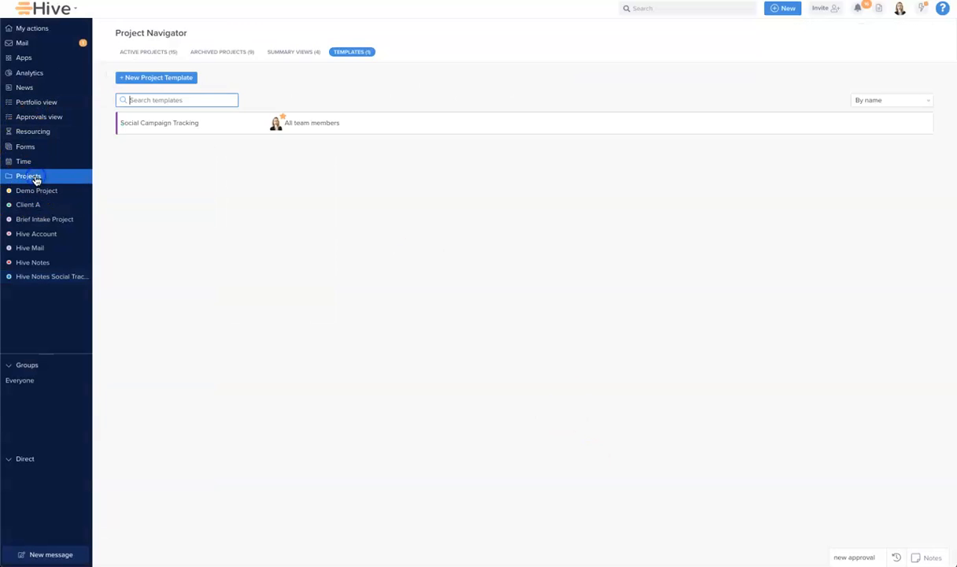
{"action": "left_click", "coordinate": [138, 52]}
{"action": "left_click", "coordinate": [147, 232]}
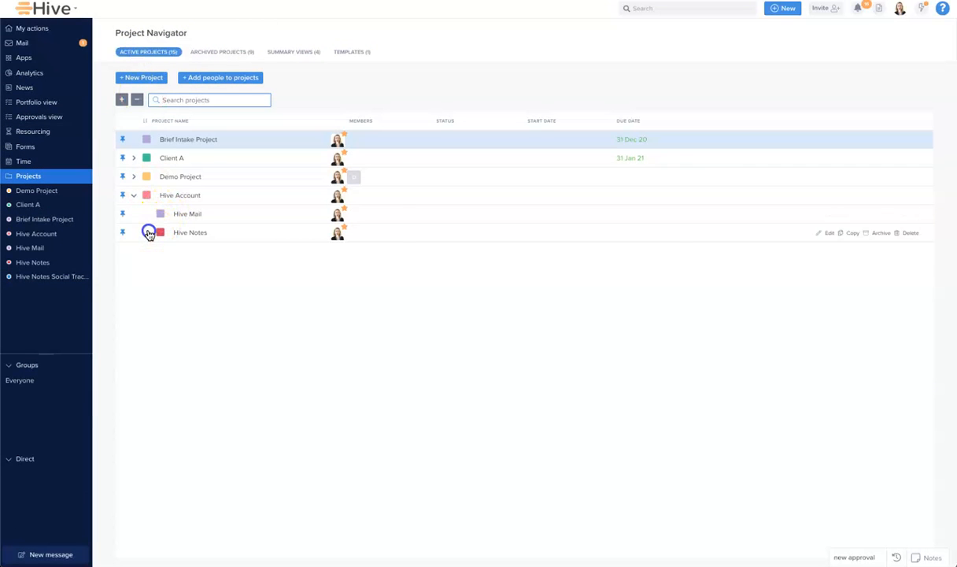